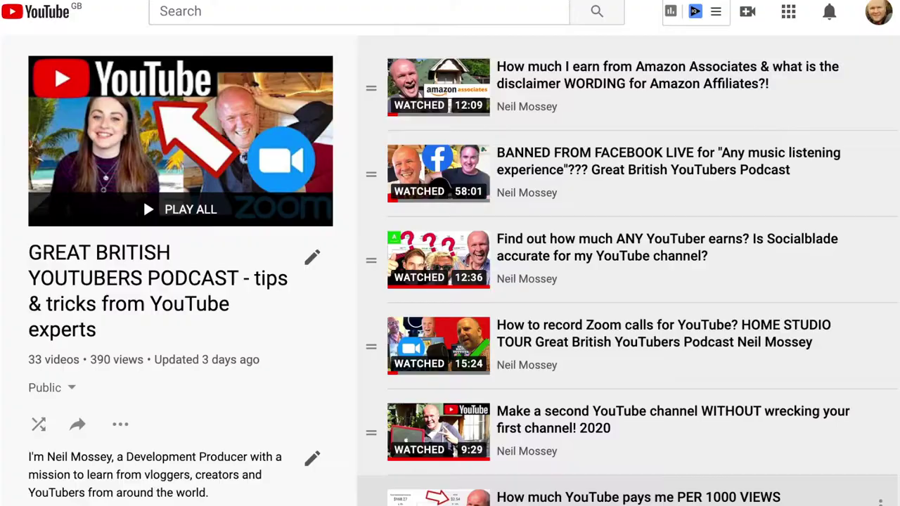
{"action": "scroll", "coordinate": [626, 281], "scroll_direction": "down", "scroll_amount": 6}
{"action": "scroll", "coordinate": [626, 282], "scroll_direction": "down", "scroll_amount": 4}
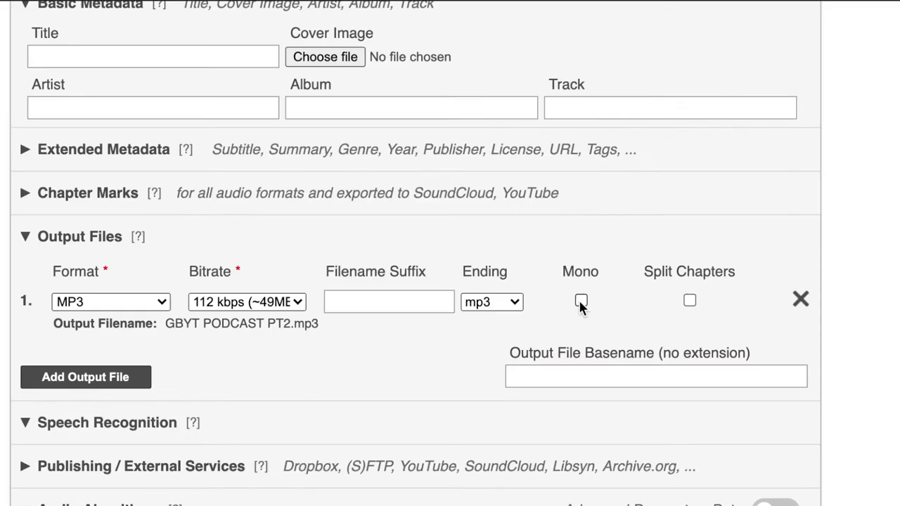
{"action": "left_click", "coordinate": [581, 301]}
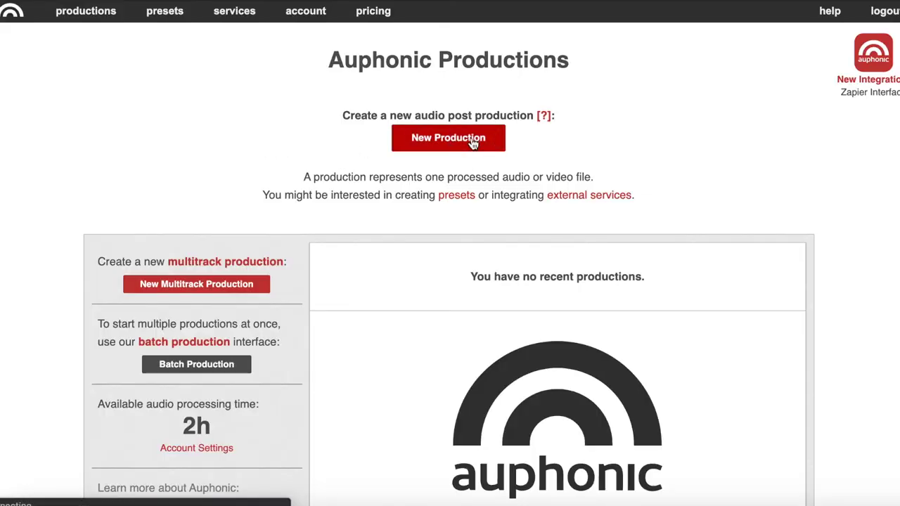
{"action": "left_click", "coordinate": [473, 143]}
{"action": "scroll", "coordinate": [840, 267], "scroll_direction": "down", "scroll_amount": 5}
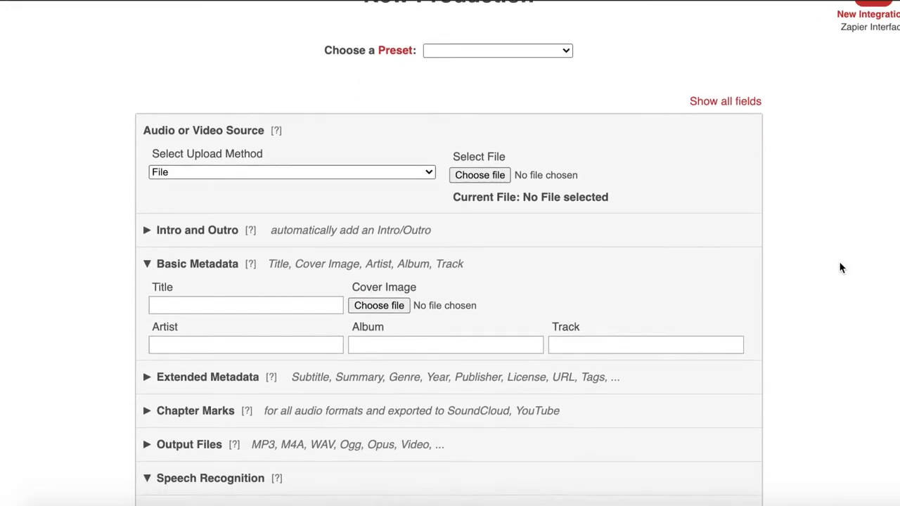
{"action": "scroll", "coordinate": [840, 267], "scroll_direction": "up", "scroll_amount": 5}
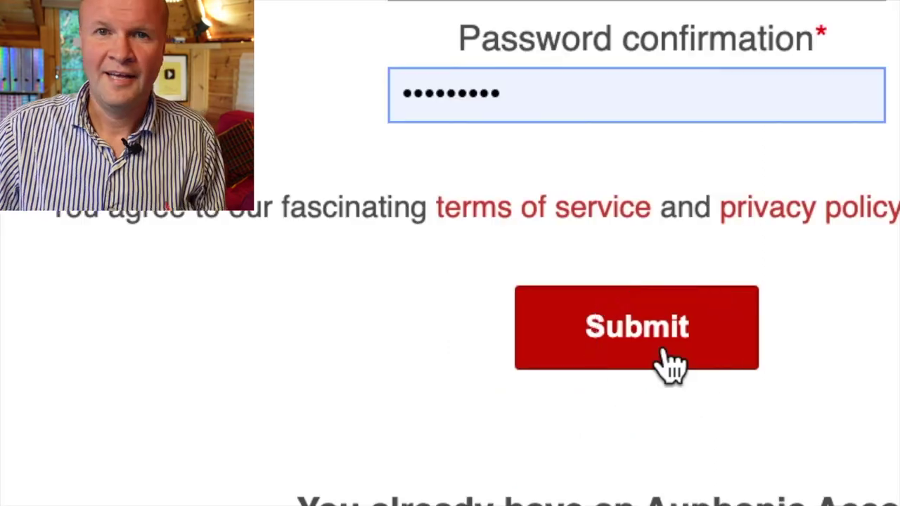
Step: Submit the completed account registration form and view the productions page
{"action": "left_click", "coordinate": [592, 473]}
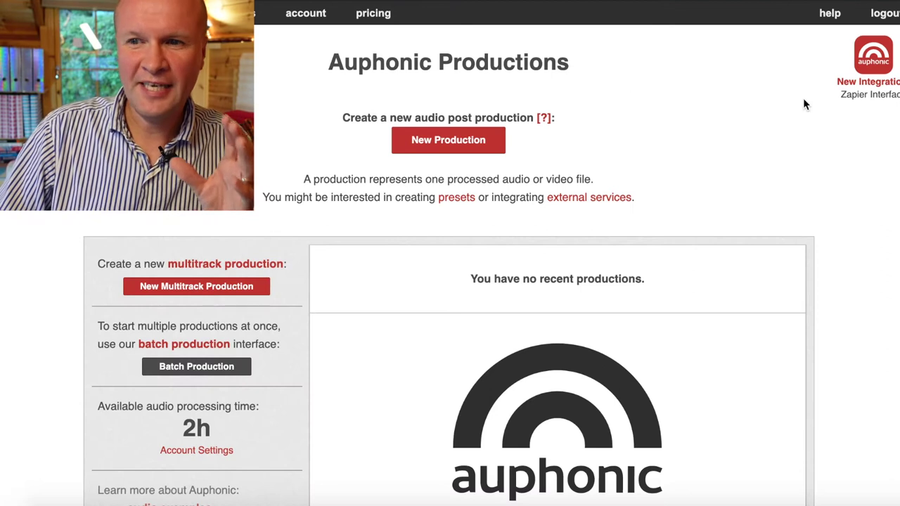
{"action": "scroll", "coordinate": [804, 101], "scroll_direction": "down", "scroll_amount": 5}
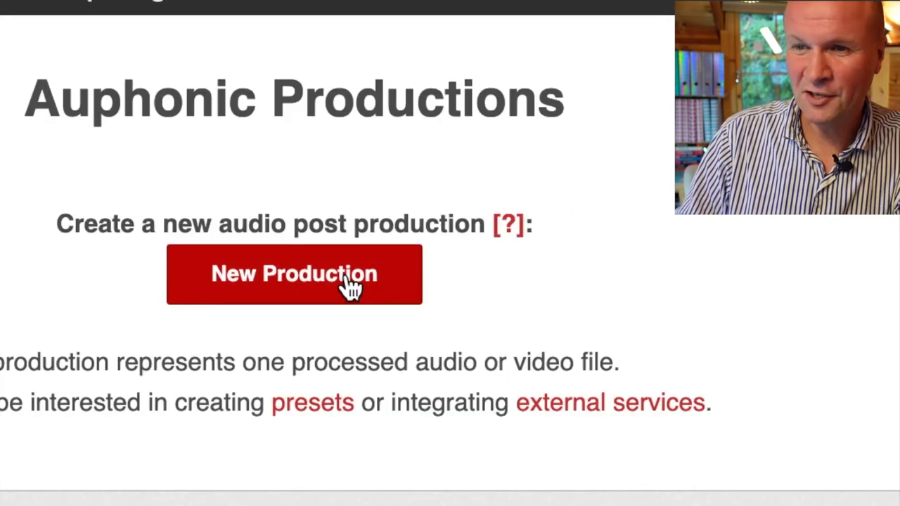
Step: Create a new production and select GBYT PODCAST PT2.m4a as its source file
{"action": "left_click", "coordinate": [349, 289]}
{"action": "scroll", "coordinate": [840, 267], "scroll_direction": "down", "scroll_amount": 5}
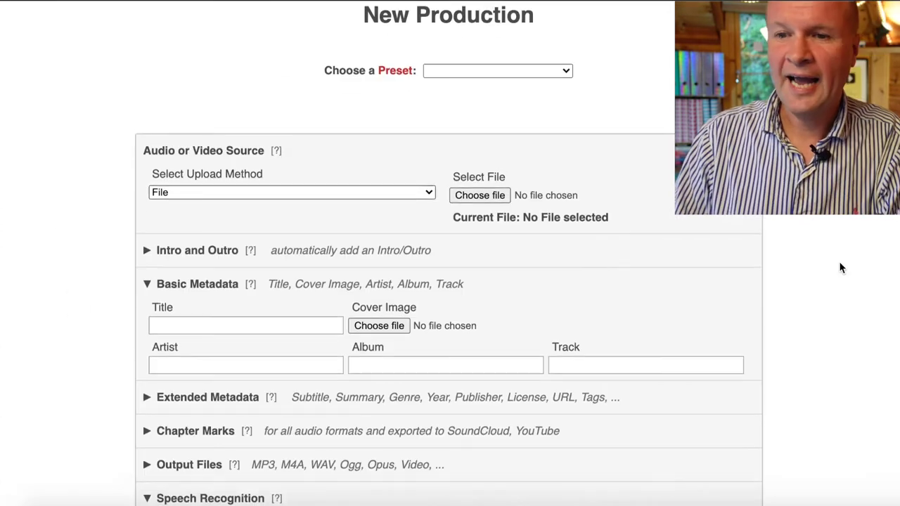
{"action": "scroll", "coordinate": [840, 267], "scroll_direction": "up", "scroll_amount": 5}
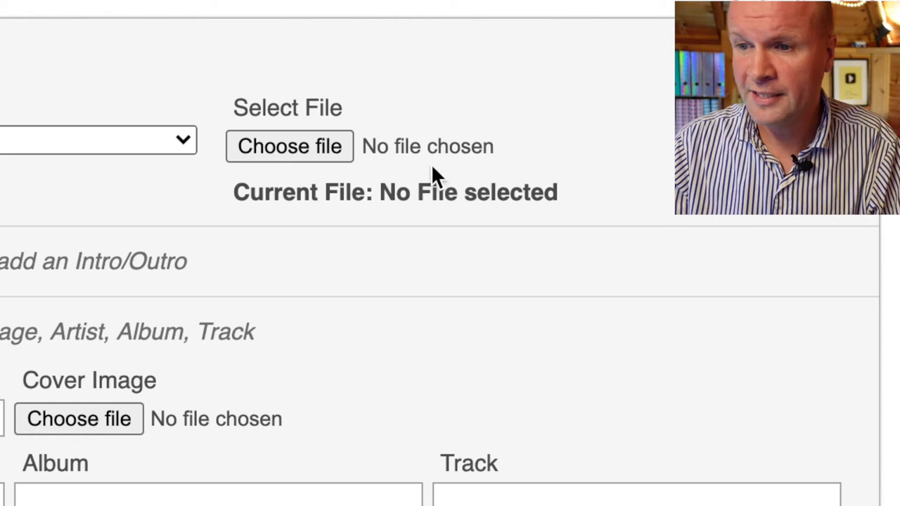
{"action": "left_click", "coordinate": [294, 148]}
{"action": "left_click", "coordinate": [115, 33]}
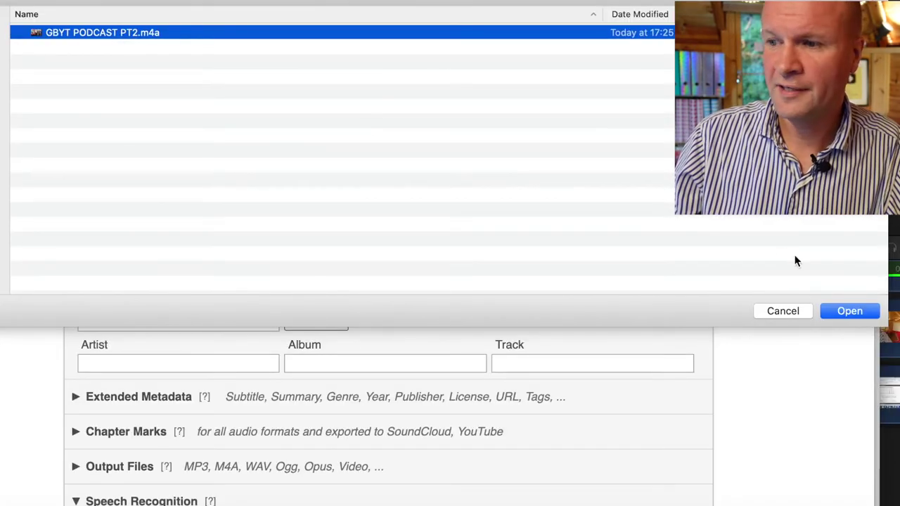
{"action": "left_click", "coordinate": [849, 310]}
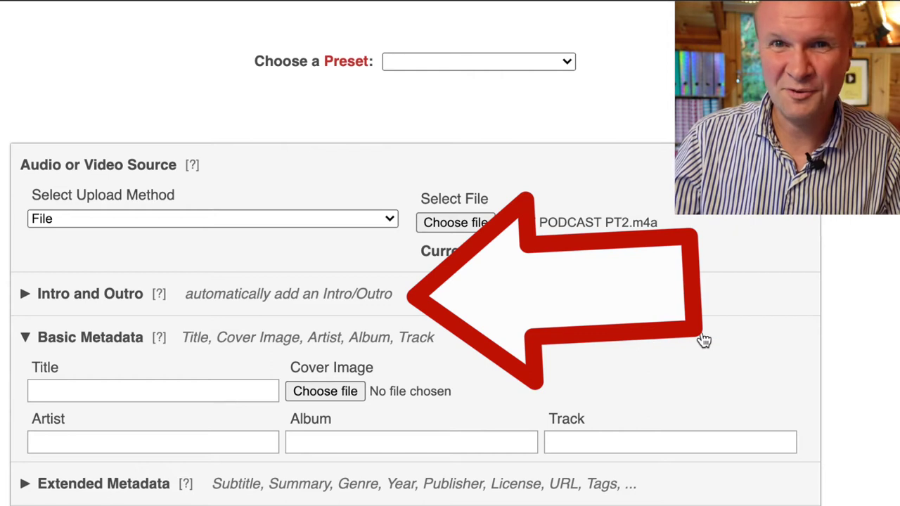
Step: Configure the production's output file as MP3 with mono enabled
{"action": "scroll", "coordinate": [898, 303], "scroll_direction": "down", "scroll_amount": 1}
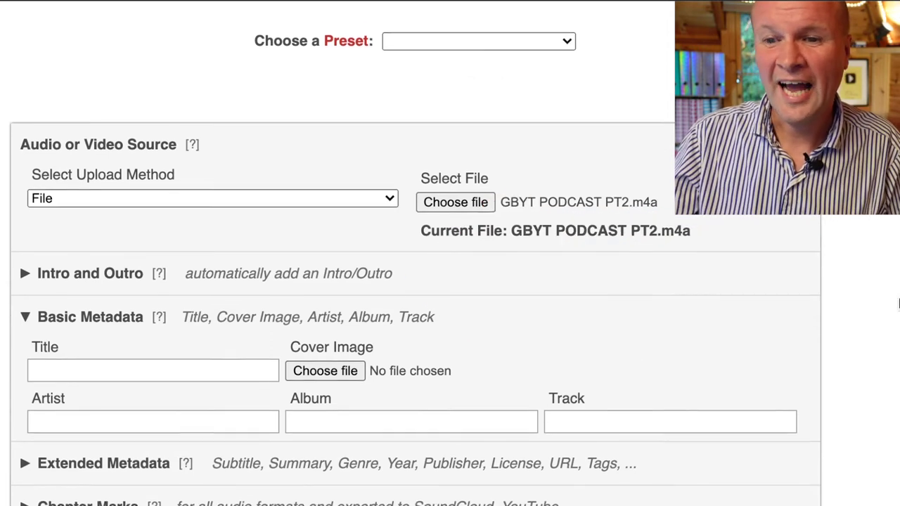
{"action": "scroll", "coordinate": [898, 304], "scroll_direction": "down", "scroll_amount": 5}
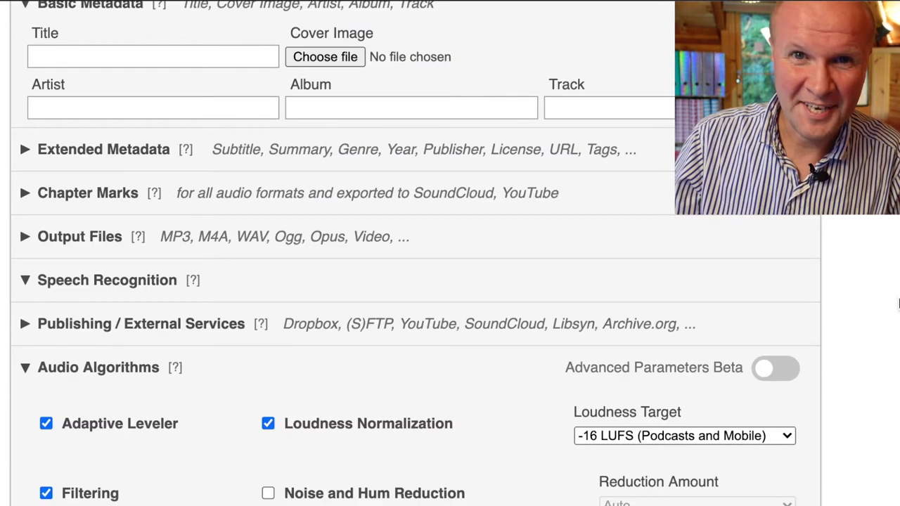
{"action": "left_click", "coordinate": [27, 239]}
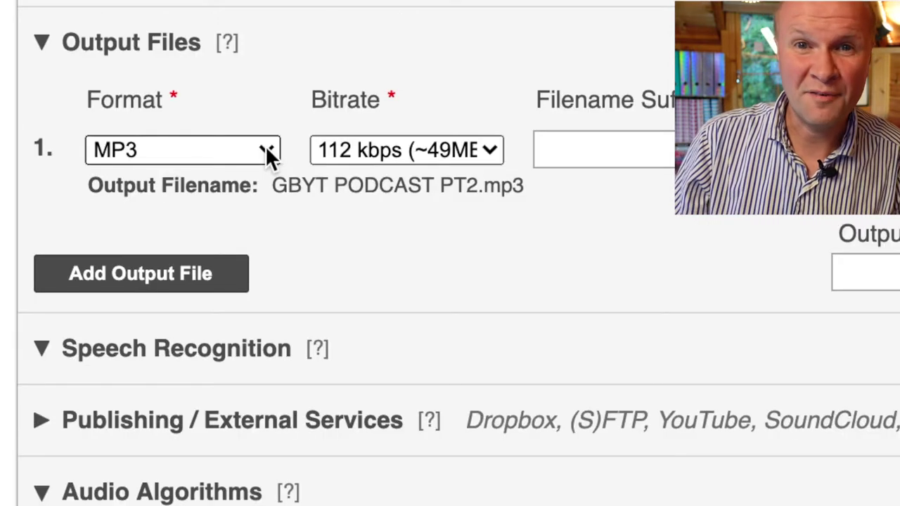
{"action": "left_click", "coordinate": [266, 149]}
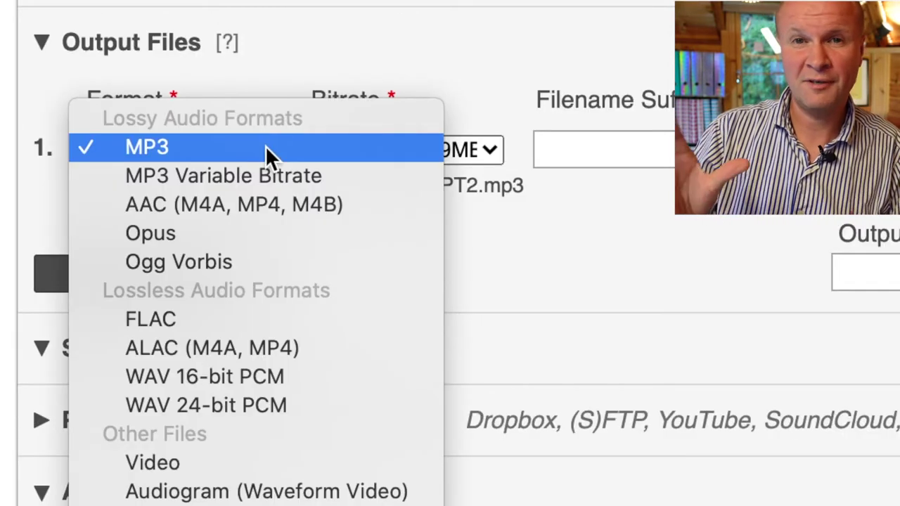
{"action": "left_click", "coordinate": [198, 147]}
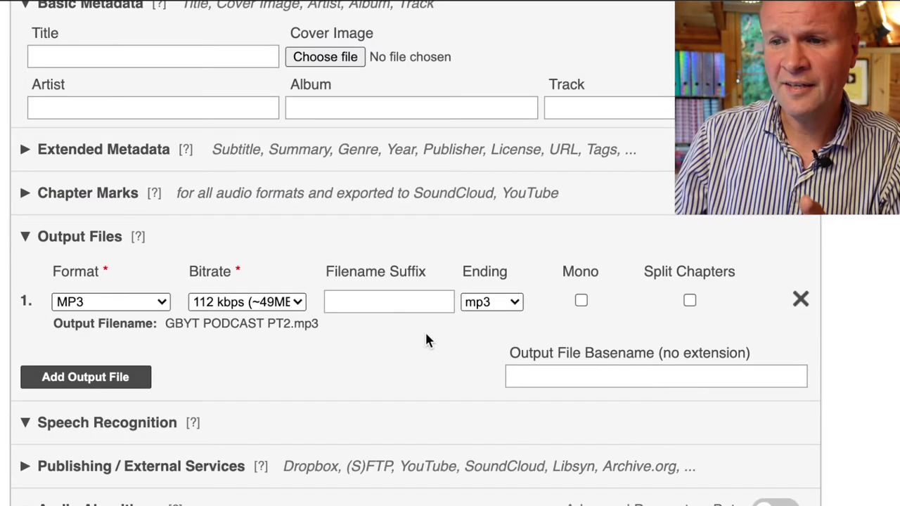
{"action": "left_click", "coordinate": [580, 303]}
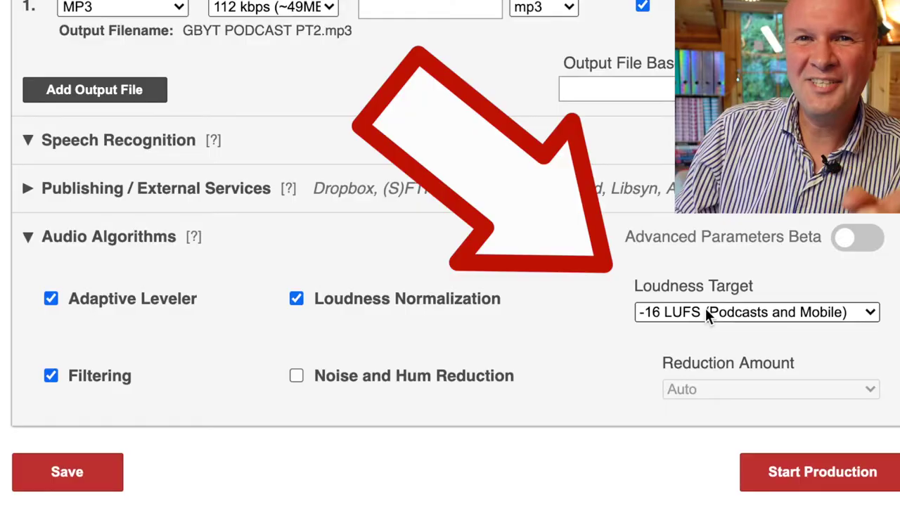
Step: Review the loudness target options and keep -16 LUFS (Podcasts and Mobile) for the production
{"action": "left_click", "coordinate": [705, 308]}
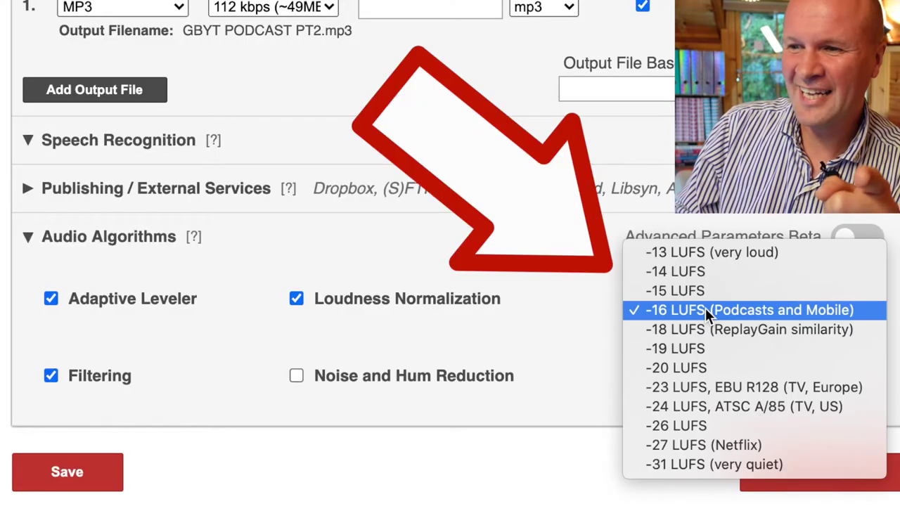
{"action": "left_click", "coordinate": [836, 310]}
{"action": "left_click", "coordinate": [802, 313]}
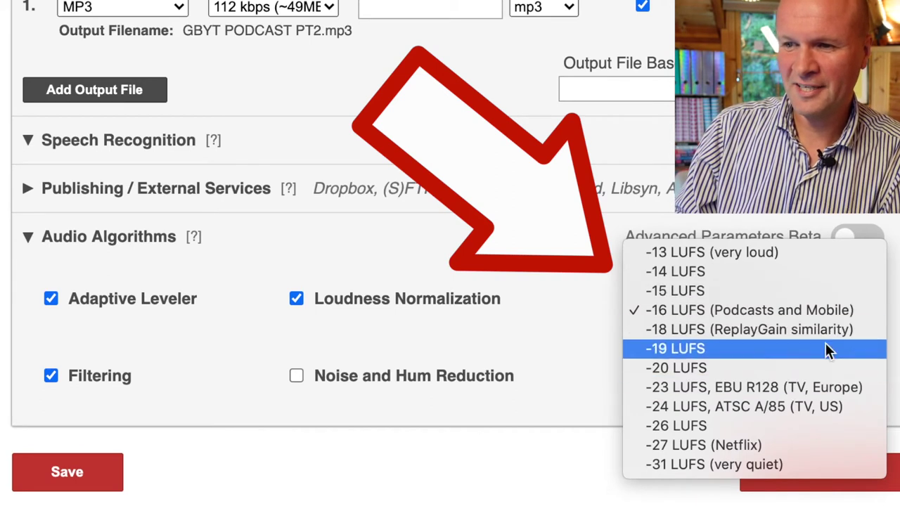
{"action": "left_click", "coordinate": [809, 316]}
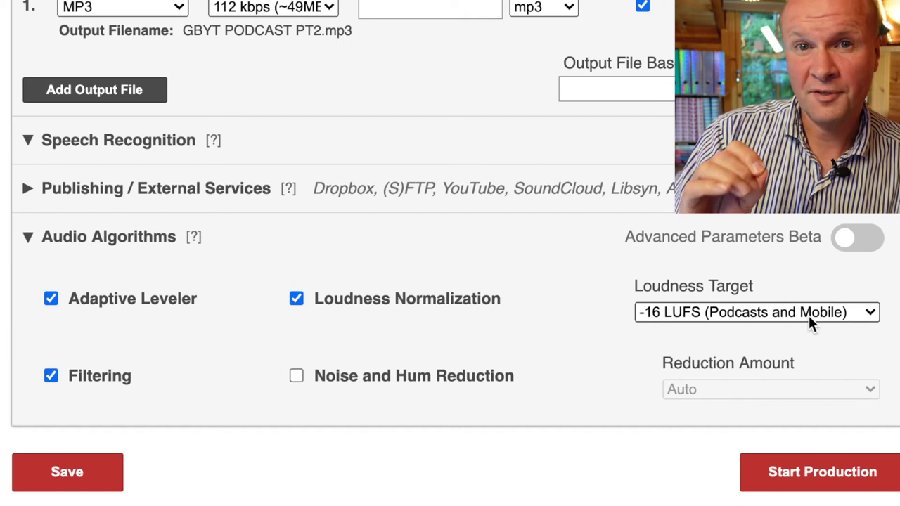
Step: Enable Noise and Hum Reduction with an amount of 12 dB (medium) and start the production
{"action": "left_click", "coordinate": [296, 376]}
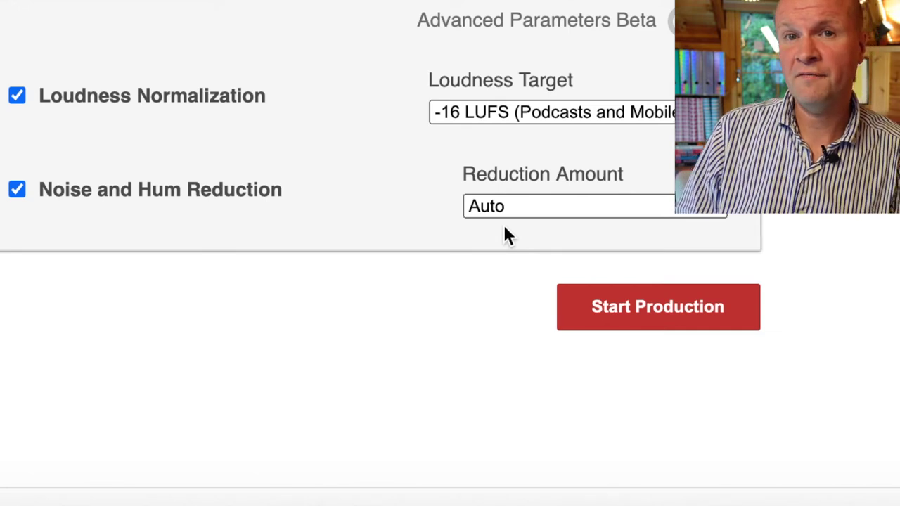
{"action": "left_click", "coordinate": [661, 207]}
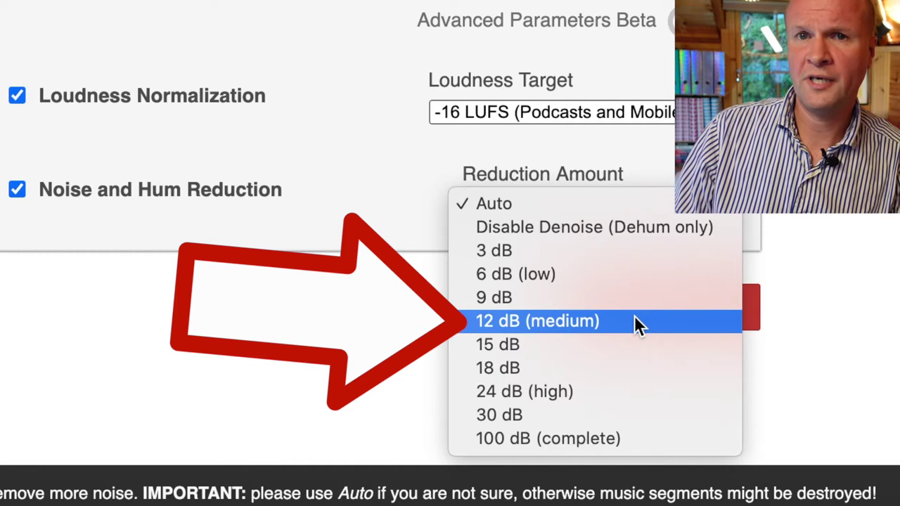
{"action": "left_click", "coordinate": [634, 321]}
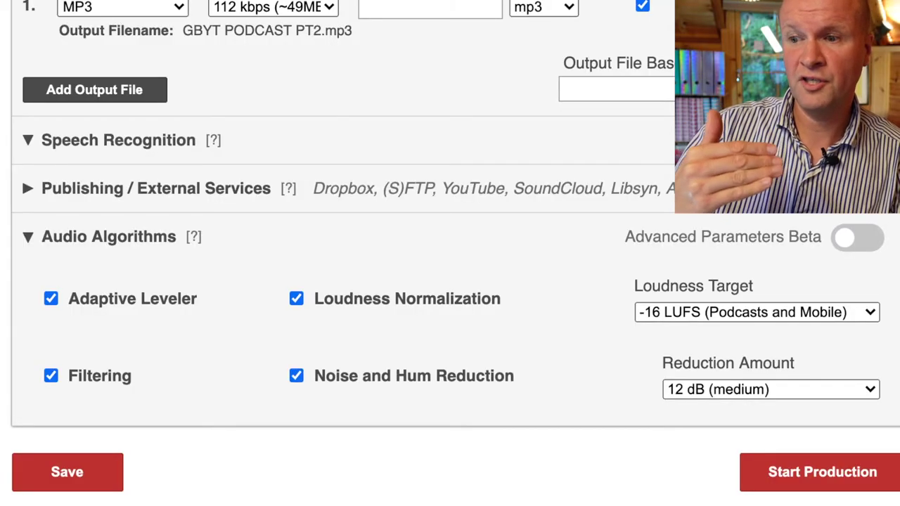
{"action": "left_click", "coordinate": [813, 478]}
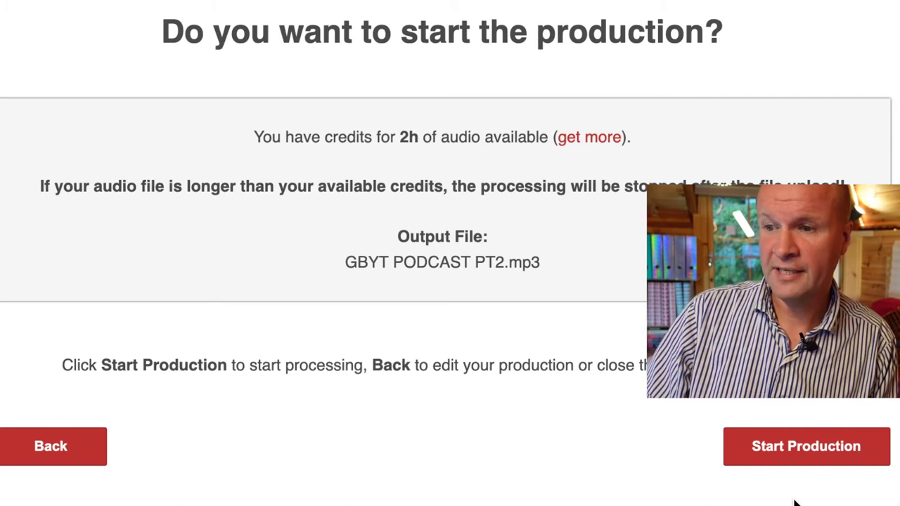
{"action": "left_click", "coordinate": [787, 455]}
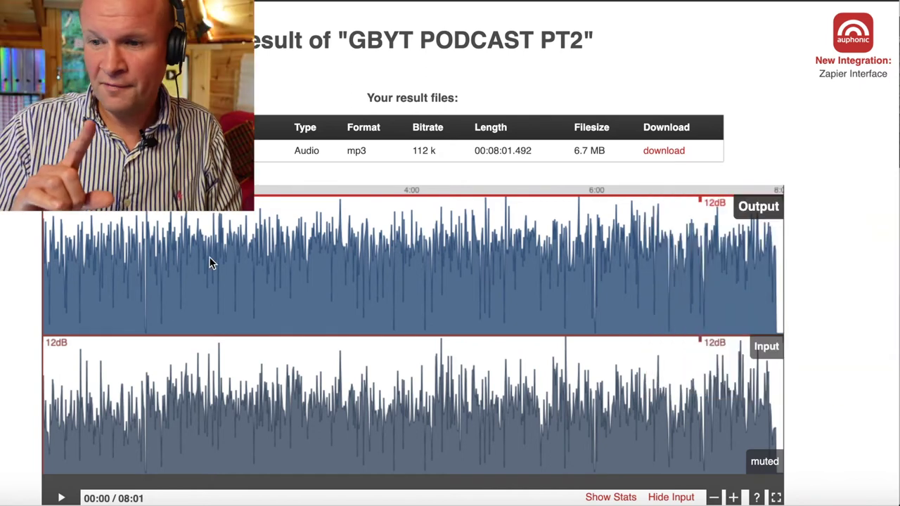
Step: Play a passage of the processed output from about one minute in and switch to the original input to compare
{"action": "left_click", "coordinate": [210, 262]}
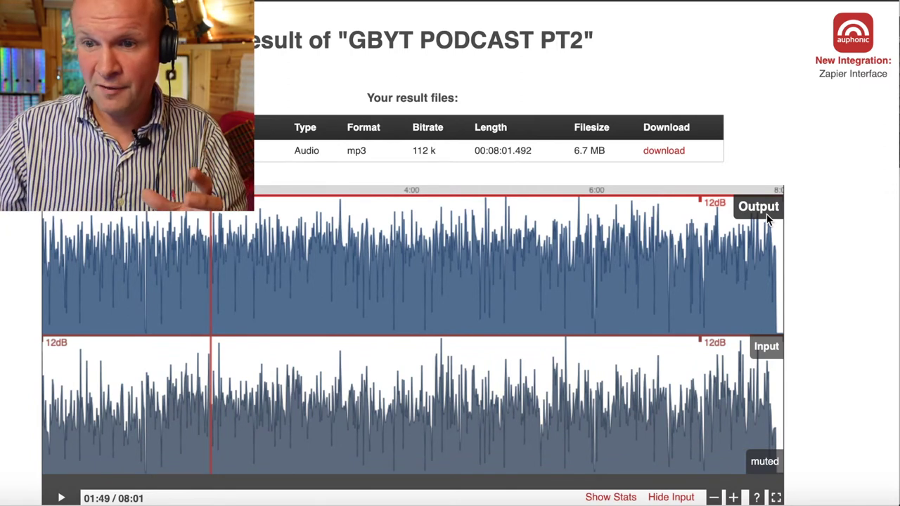
{"action": "left_click", "coordinate": [139, 276]}
{"action": "key", "text": "space"}
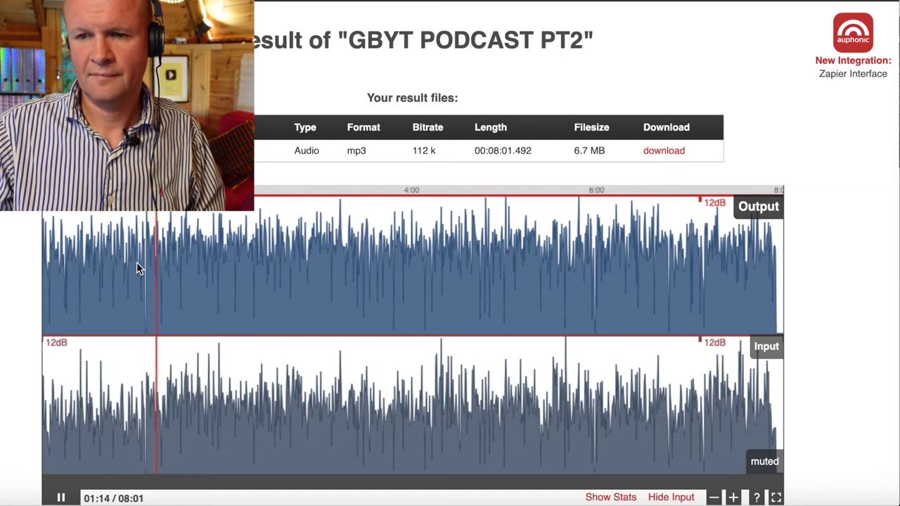
{"action": "left_click", "coordinate": [62, 498]}
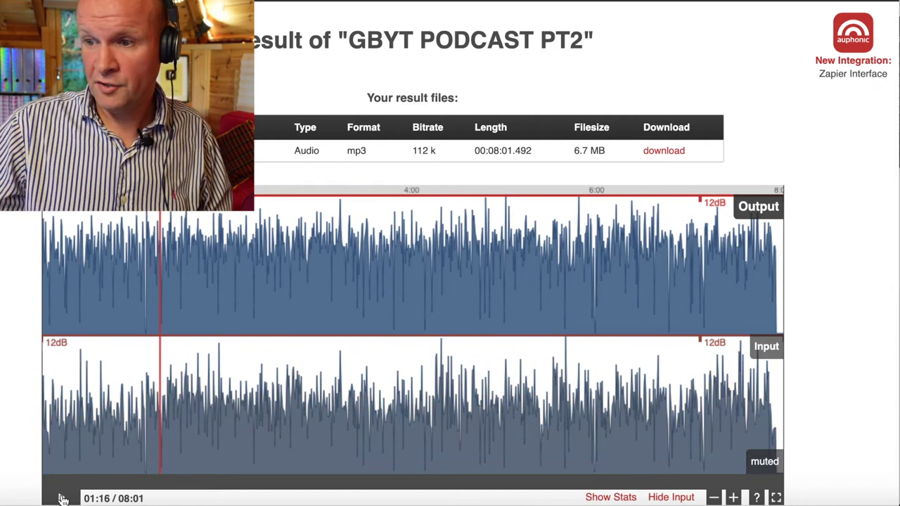
{"action": "left_click", "coordinate": [781, 350]}
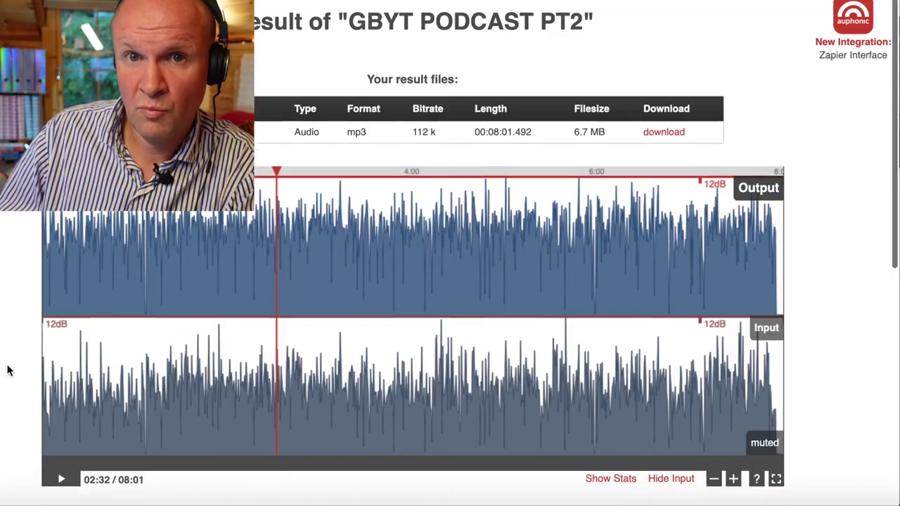
Step: Open the finished GBYT PODCAST PT2 production for editing
{"action": "scroll", "coordinate": [7, 367], "scroll_direction": "down", "scroll_amount": 1}
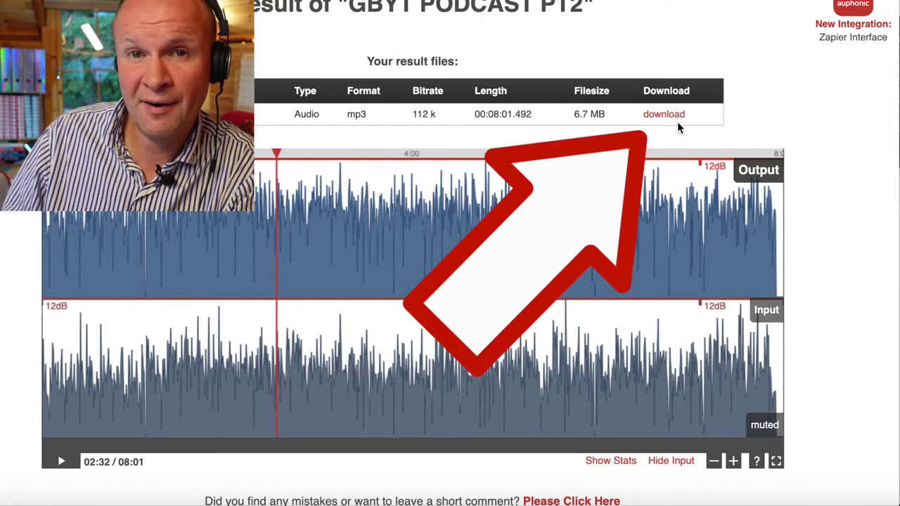
{"action": "scroll", "coordinate": [841, 91], "scroll_direction": "down", "scroll_amount": 1}
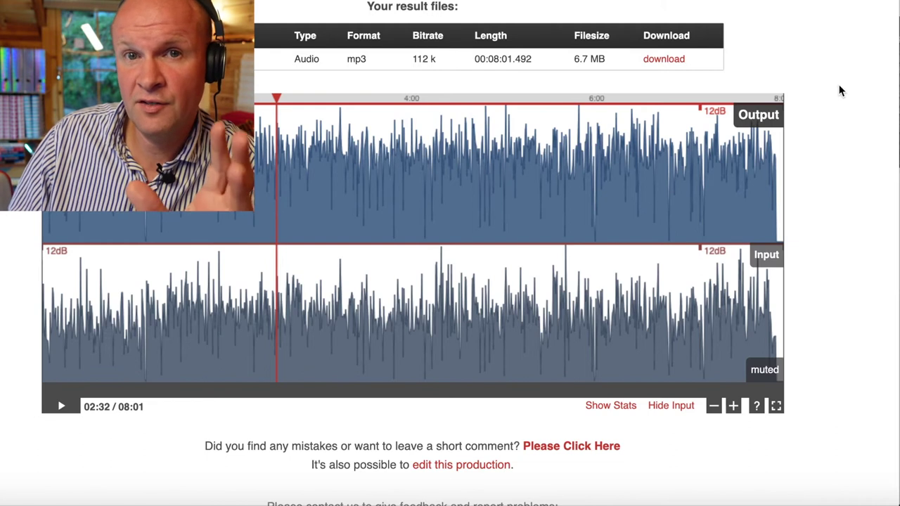
{"action": "left_click", "coordinate": [481, 475]}
Step: Set the noise reduction amount to 24 dB (high) and run the production again
{"action": "scroll", "coordinate": [800, 312], "scroll_direction": "down", "scroll_amount": 1}
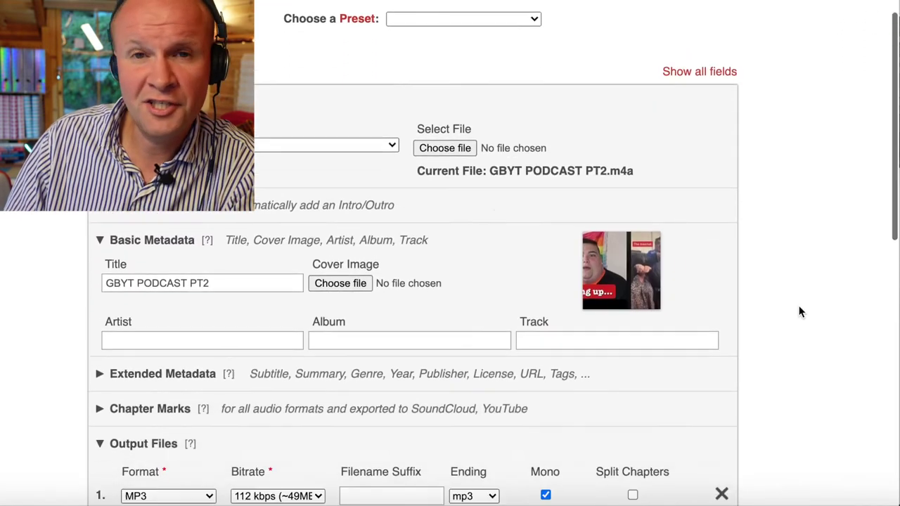
{"action": "scroll", "coordinate": [799, 312], "scroll_direction": "down", "scroll_amount": 6}
{"action": "scroll", "coordinate": [799, 312], "scroll_direction": "down", "scroll_amount": 3}
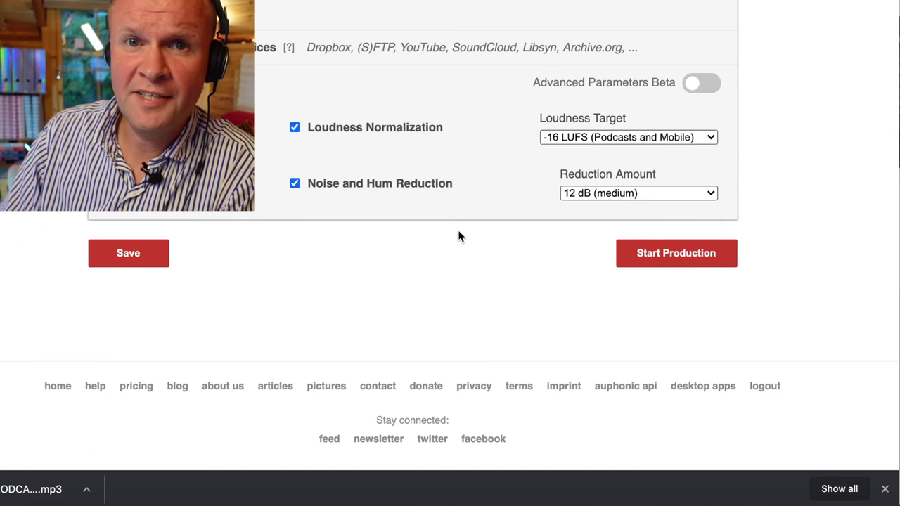
{"action": "left_click", "coordinate": [612, 197]}
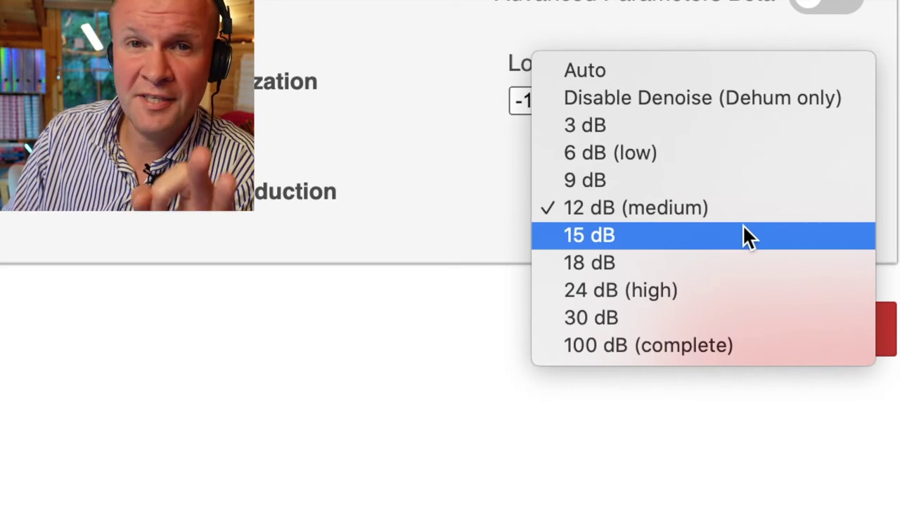
{"action": "left_click", "coordinate": [729, 295]}
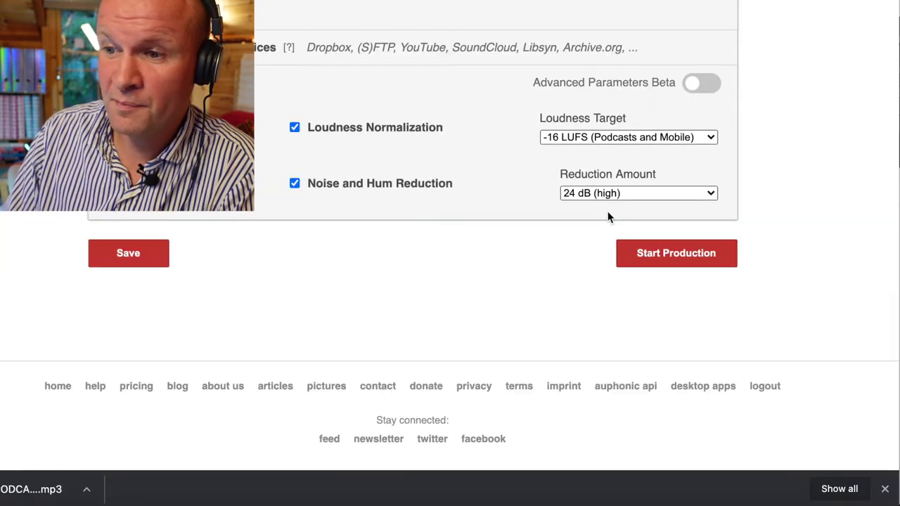
{"action": "left_click", "coordinate": [661, 260]}
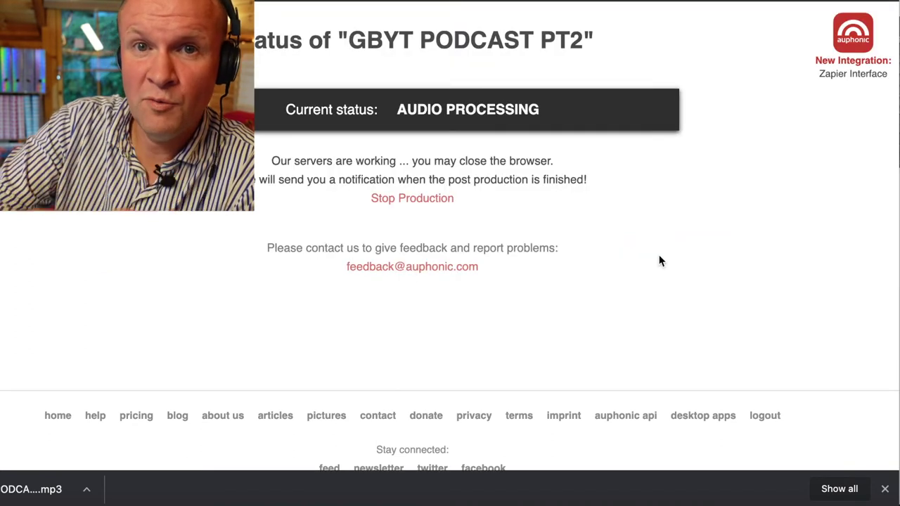
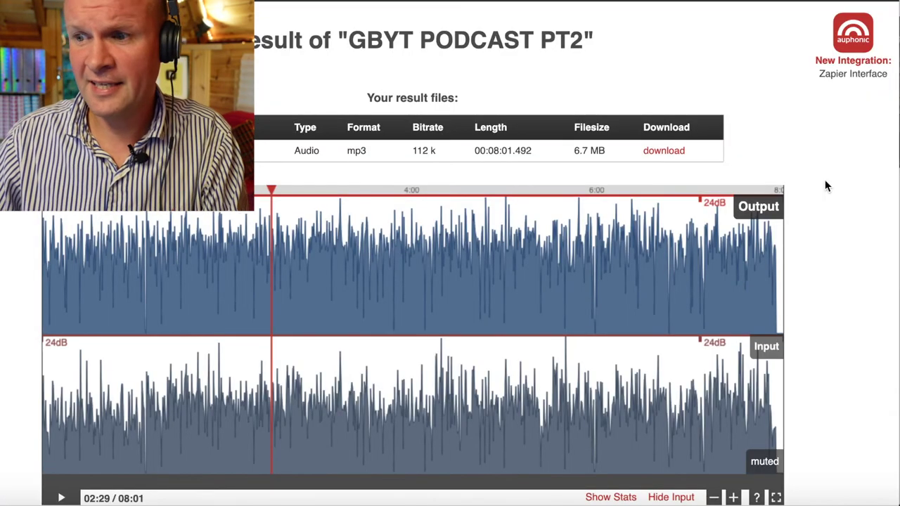
Step: Reopen the finished production for editing, set its noise reduction amount to 12 dB (medium) and run it again
{"action": "scroll", "coordinate": [828, 169], "scroll_direction": "down", "scroll_amount": 5}
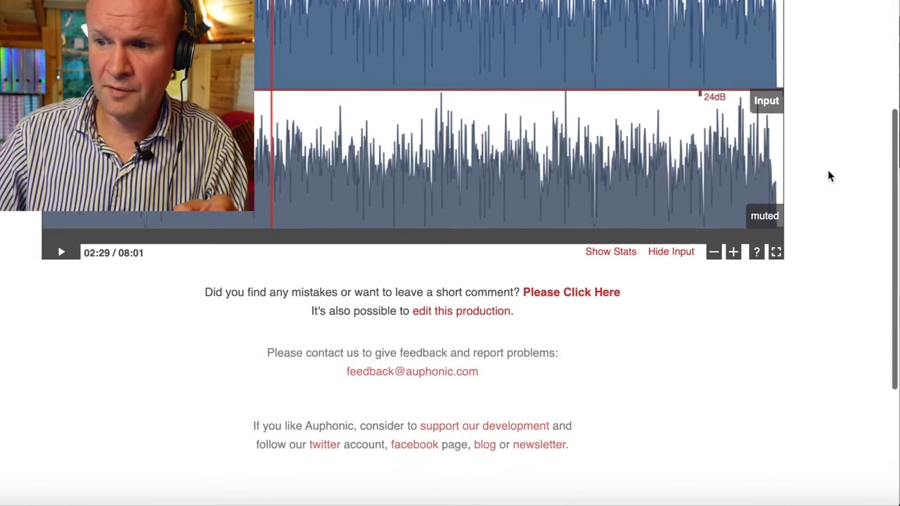
{"action": "left_click", "coordinate": [454, 313]}
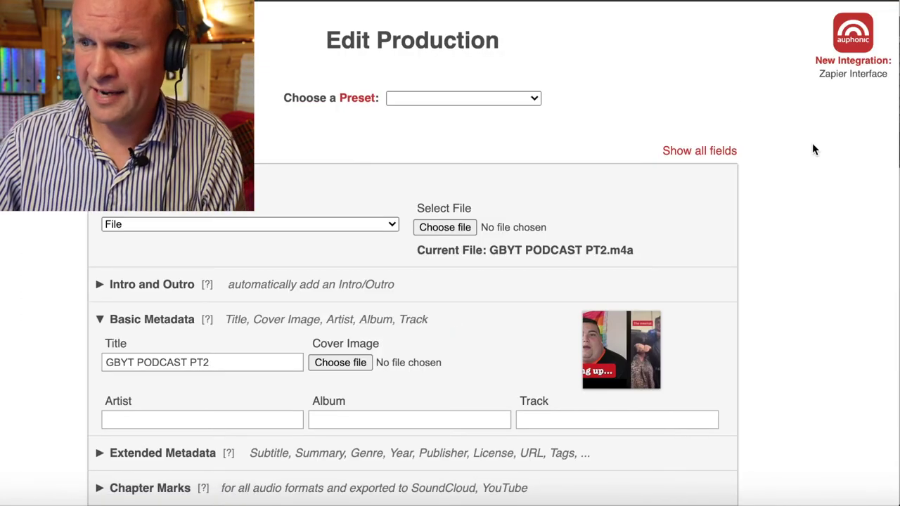
{"action": "scroll", "coordinate": [833, 173], "scroll_direction": "down", "scroll_amount": 10}
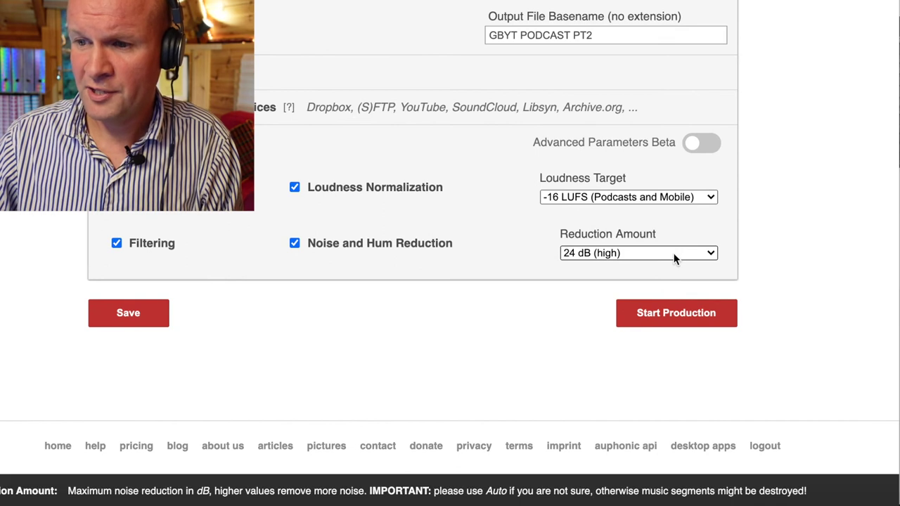
{"action": "left_click", "coordinate": [674, 255]}
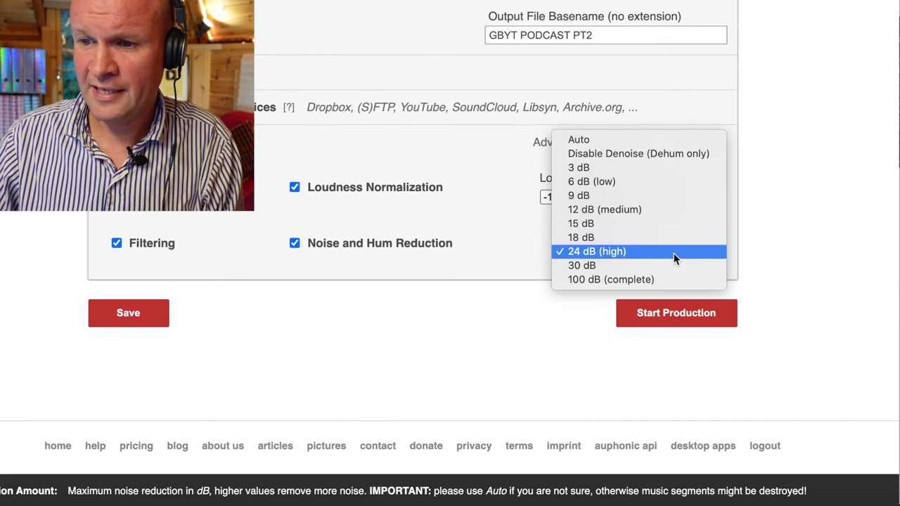
{"action": "left_click", "coordinate": [658, 211]}
{"action": "left_click", "coordinate": [666, 314]}
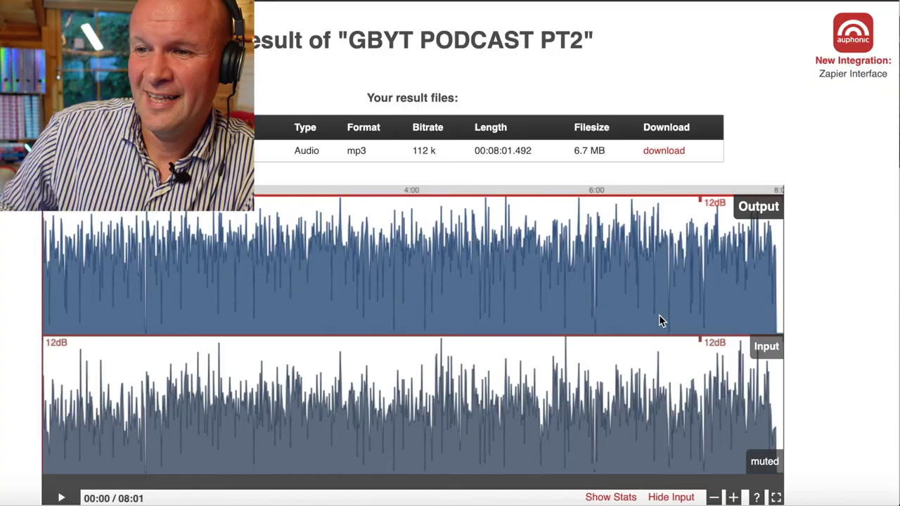
Step: Play a passage of the processed output from about 2:14
{"action": "left_click", "coordinate": [251, 239]}
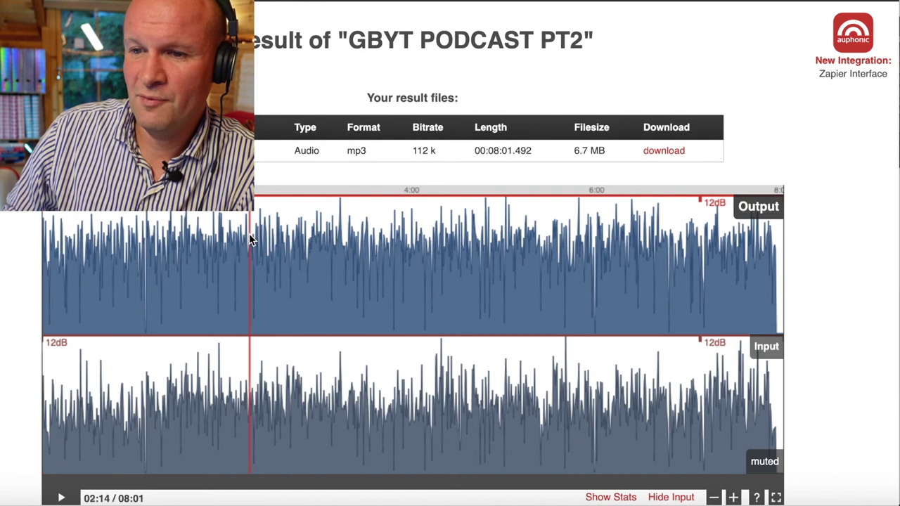
{"action": "left_click", "coordinate": [62, 497]}
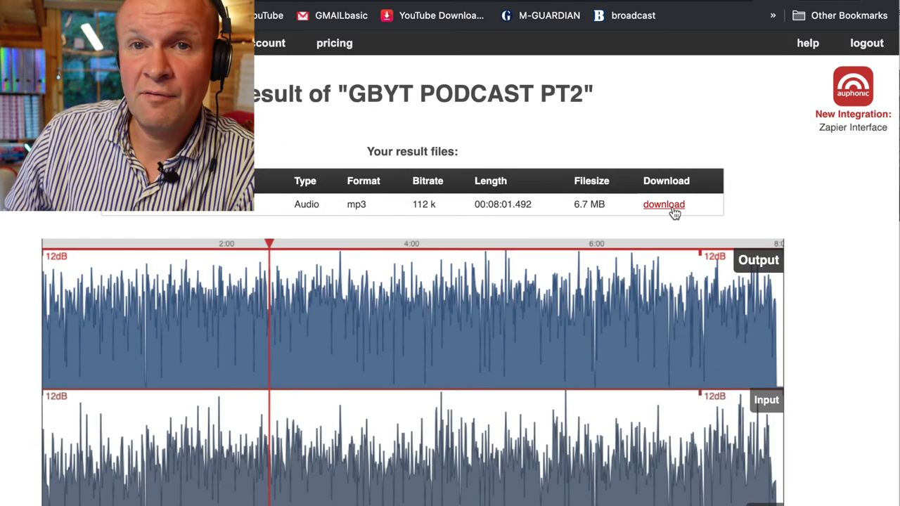
Step: Download the resulting MP3 and save it as "GBYT PODCAST PT2 NR 12" in the audio conversion folder
{"action": "left_click", "coordinate": [671, 156]}
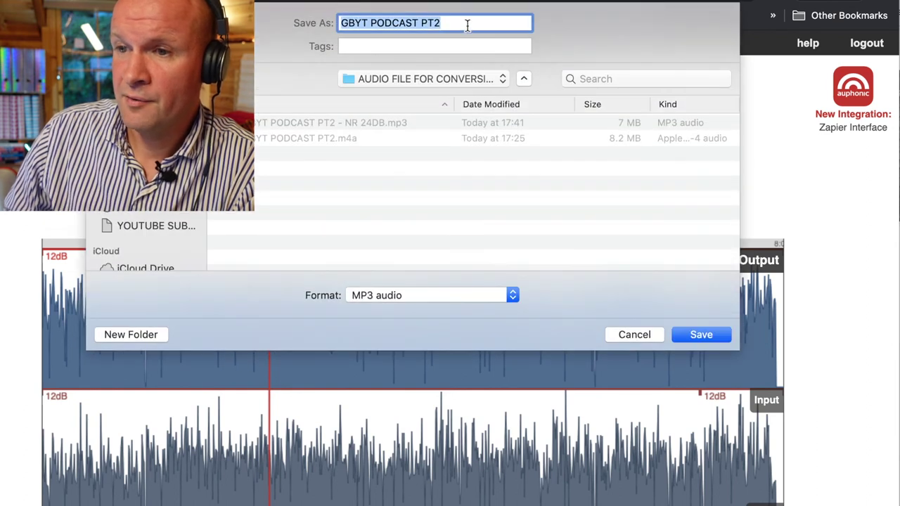
{"action": "left_click", "coordinate": [466, 23]}
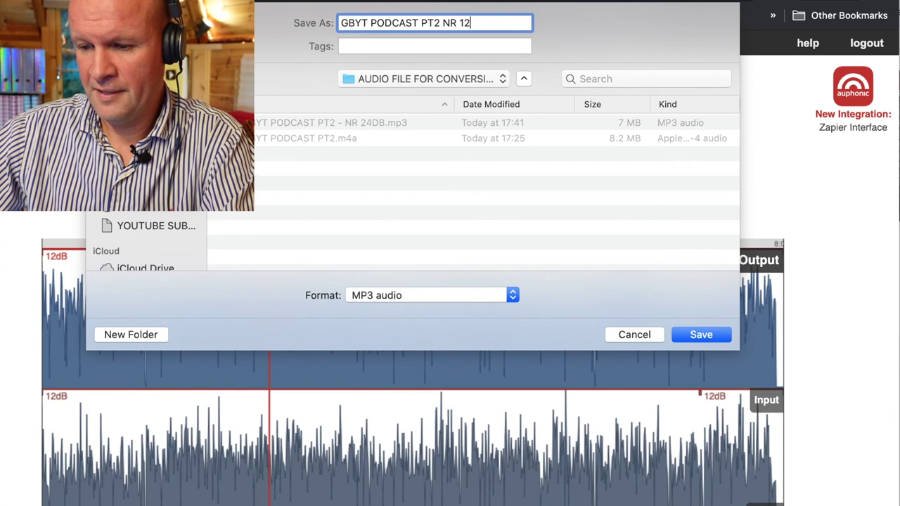
{"action": "key", "text": "Return"}
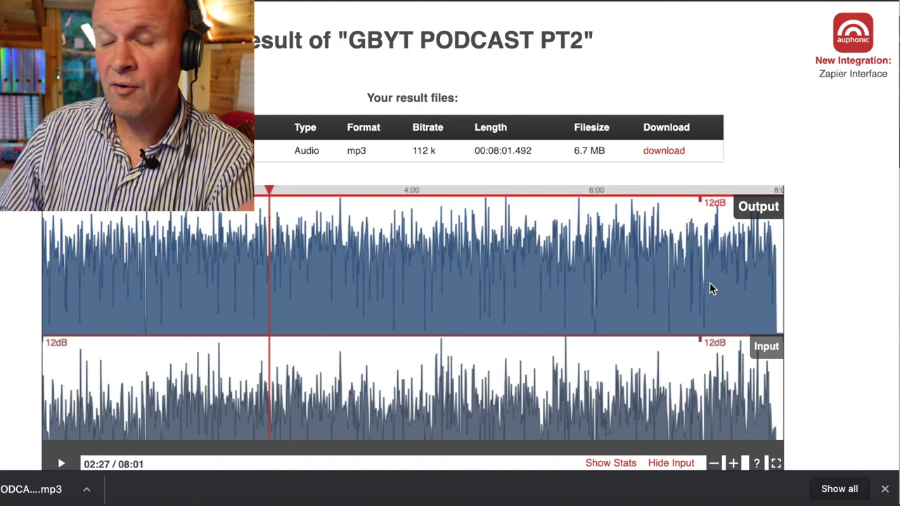